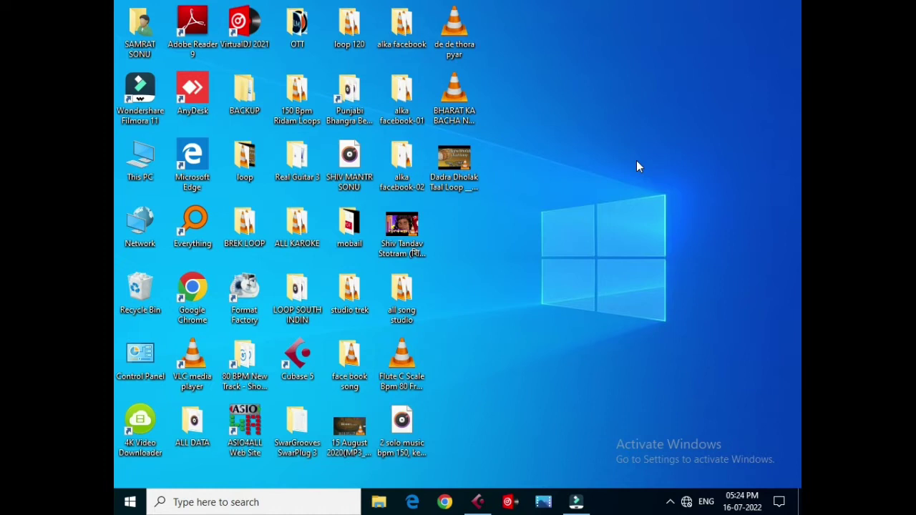
Step: Switch to Cubase 5 and add one audio track with a mono configuration
{"action": "left_click", "coordinate": [577, 502]}
{"action": "left_click", "coordinate": [579, 503]}
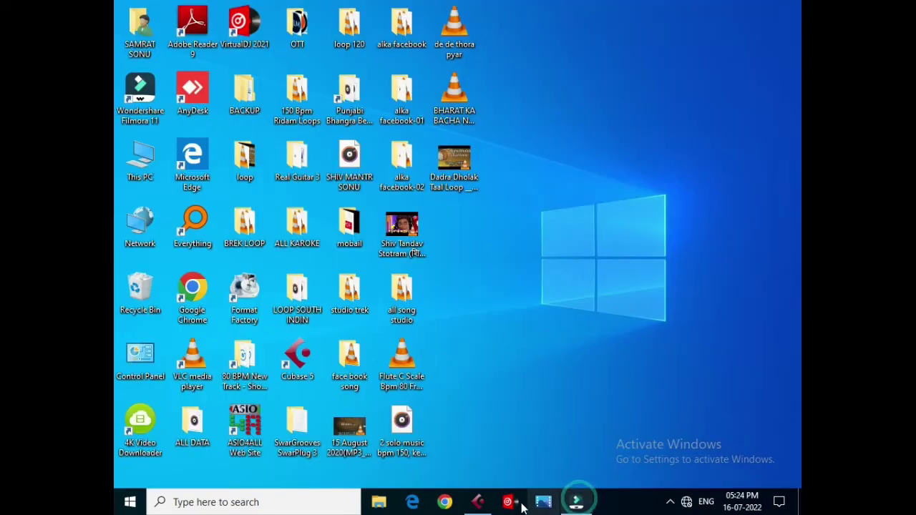
{"action": "left_click", "coordinate": [478, 502]}
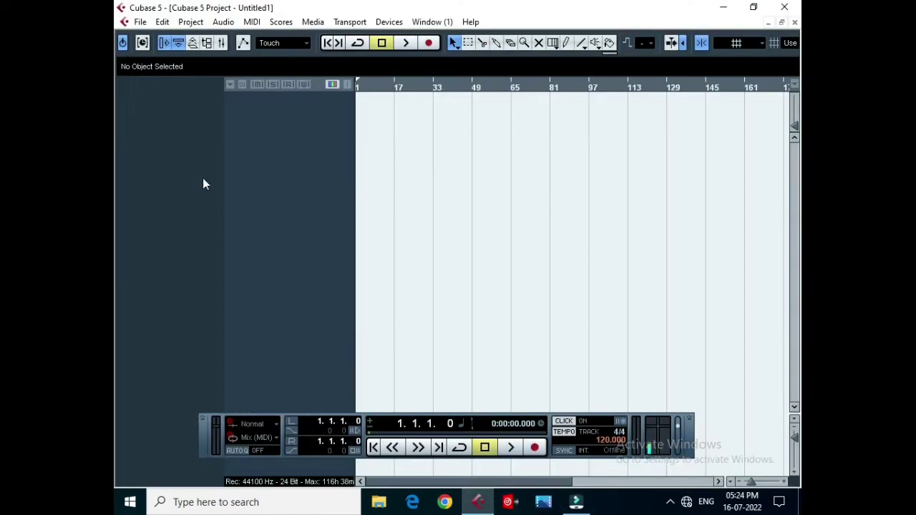
{"action": "right_click", "coordinate": [256, 121]}
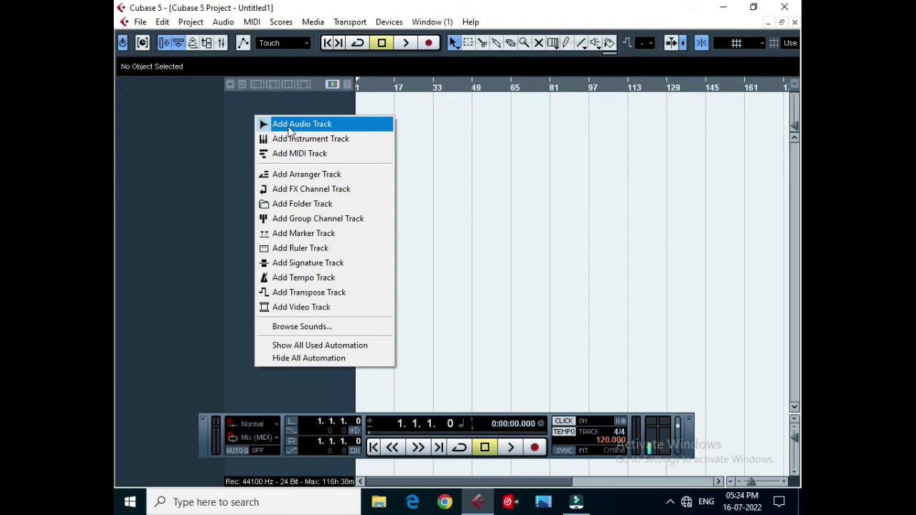
{"action": "left_click", "coordinate": [290, 127]}
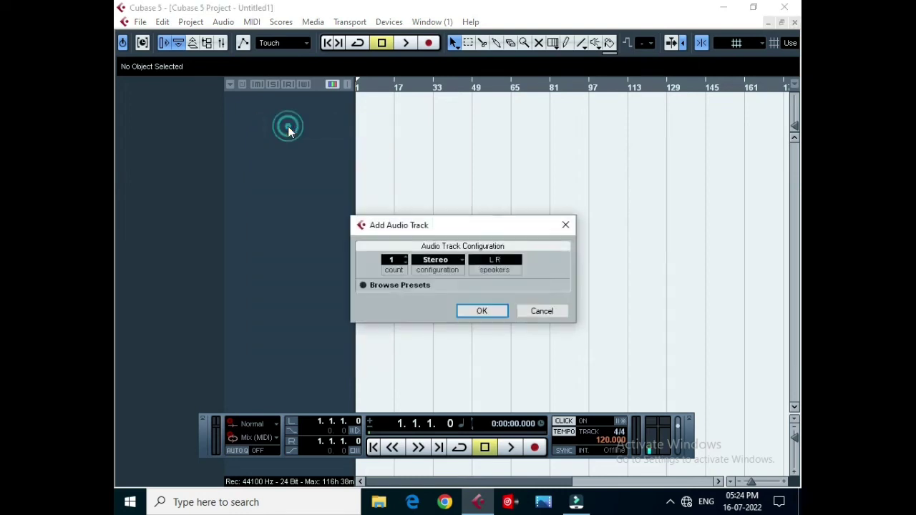
{"action": "left_click", "coordinate": [462, 263]}
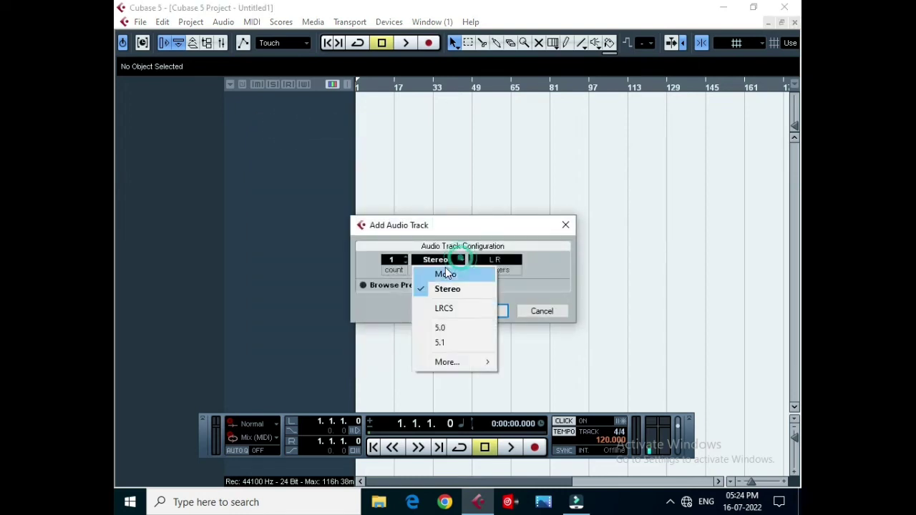
{"action": "left_click", "coordinate": [444, 270]}
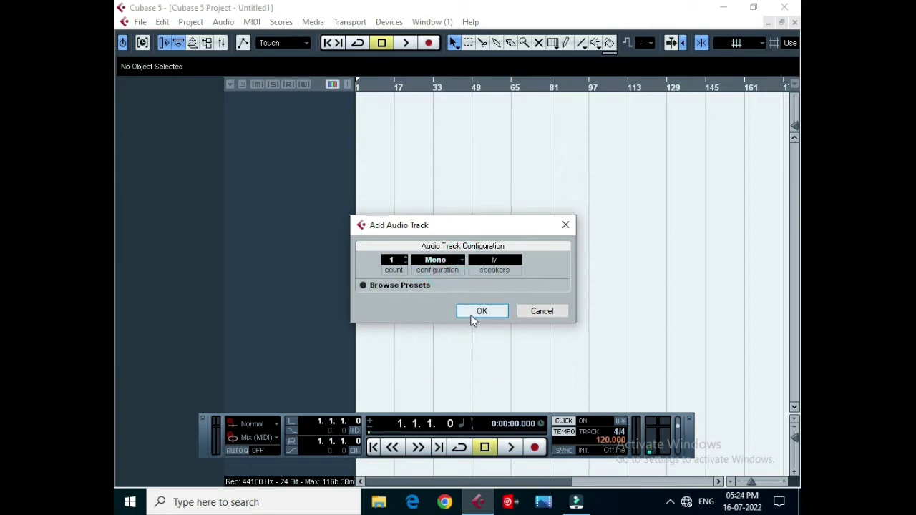
{"action": "left_click", "coordinate": [473, 318]}
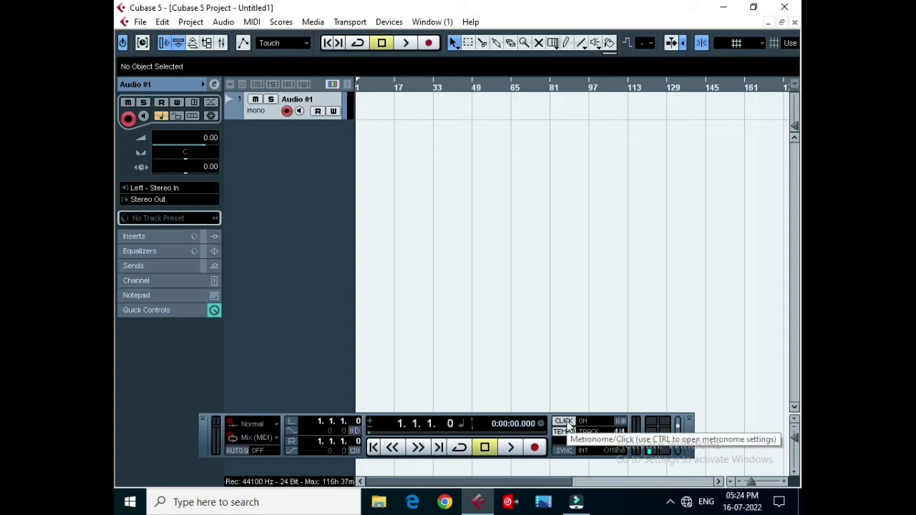
Step: Set the project to a fixed tempo of 100 BPM and listen to the metronome click
{"action": "key", "text": "space"}
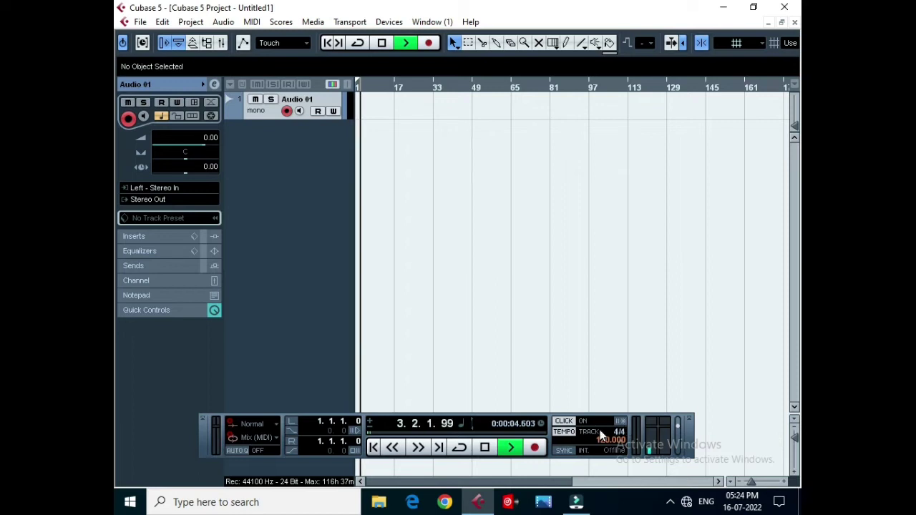
{"action": "key", "text": "space"}
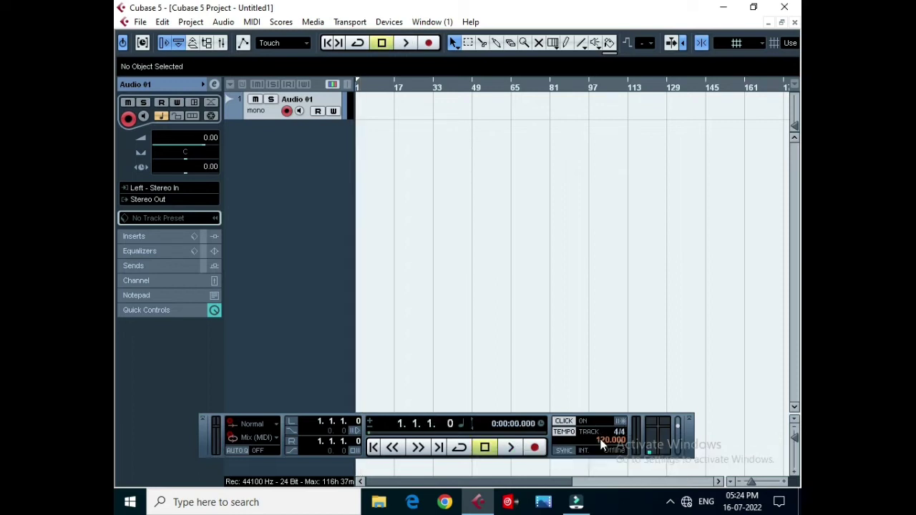
{"action": "left_click", "coordinate": [566, 435]}
{"action": "double_click", "coordinate": [603, 440]}
{"action": "key", "text": "Return"}
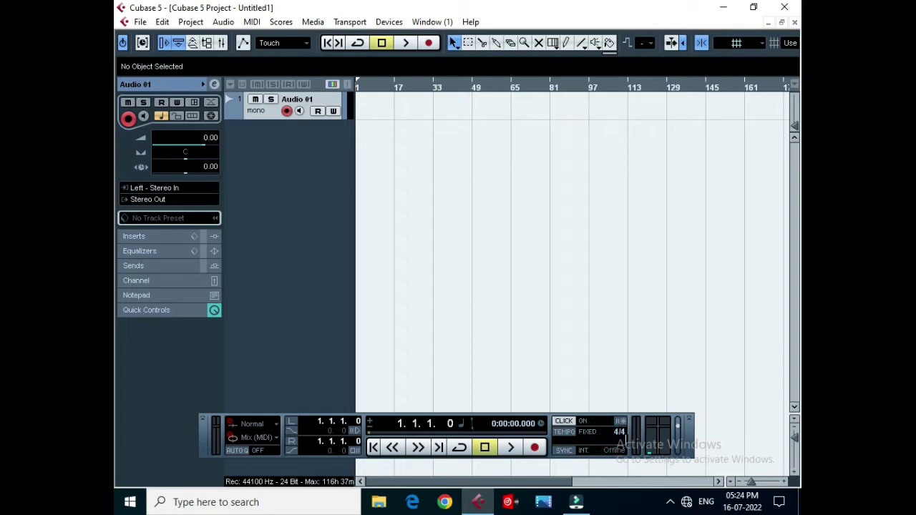
{"action": "type", "text": "100"}
{"action": "key", "text": "Return"}
{"action": "key", "text": "space"}
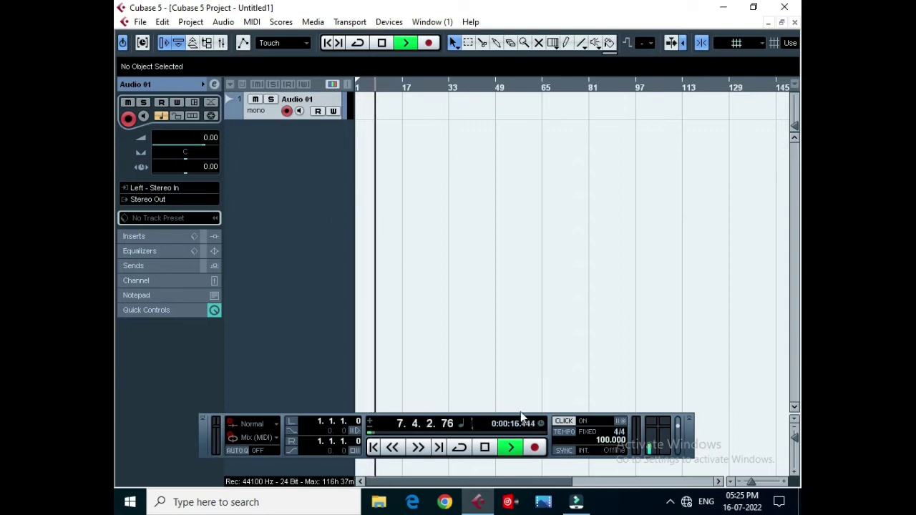
{"action": "key", "text": "space"}
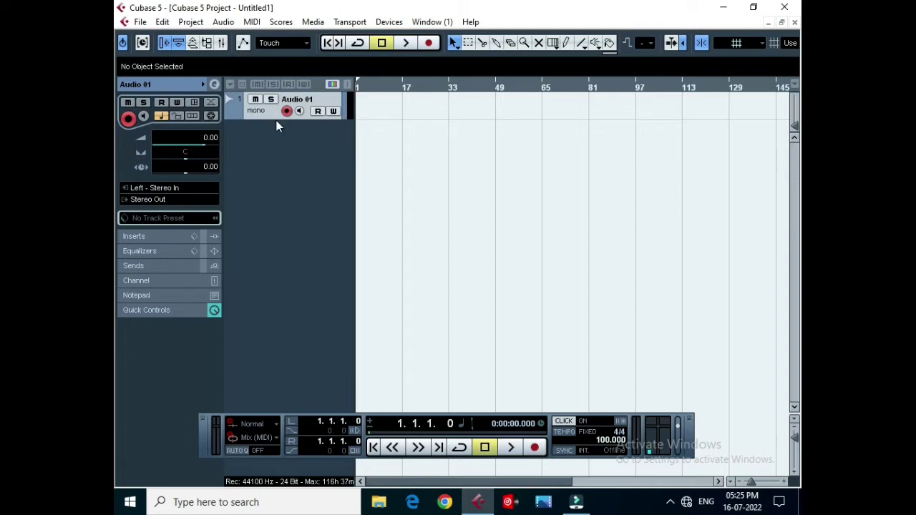
Step: Enlarge the Audio 01 track and load the Compressor from the Dynamics effects into its first insert slot
{"action": "left_click_drag", "start_coordinate": [277, 118], "coordinate": [278, 153]}
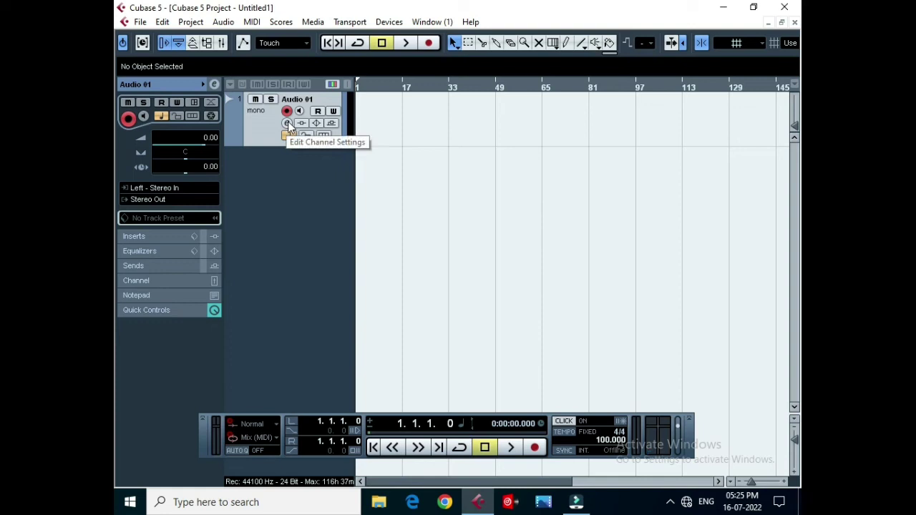
{"action": "left_click", "coordinate": [287, 123]}
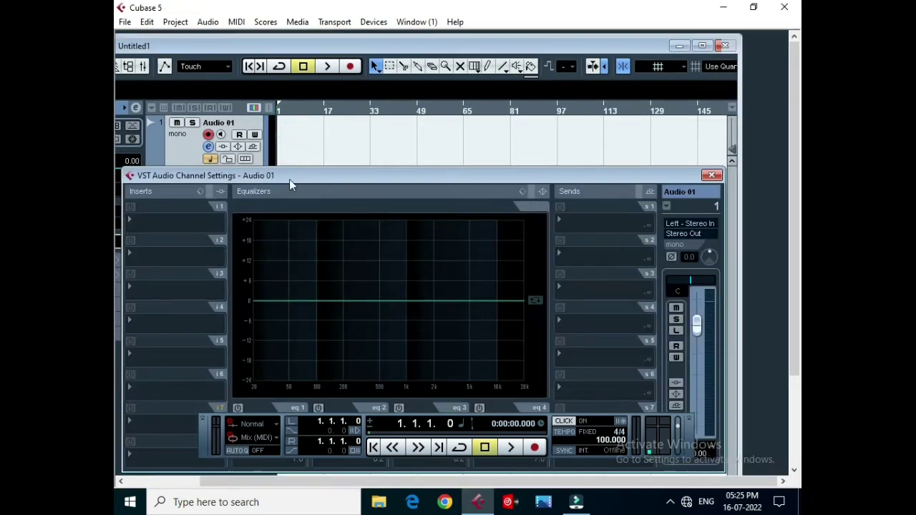
{"action": "left_click_drag", "start_coordinate": [361, 176], "coordinate": [370, 91]}
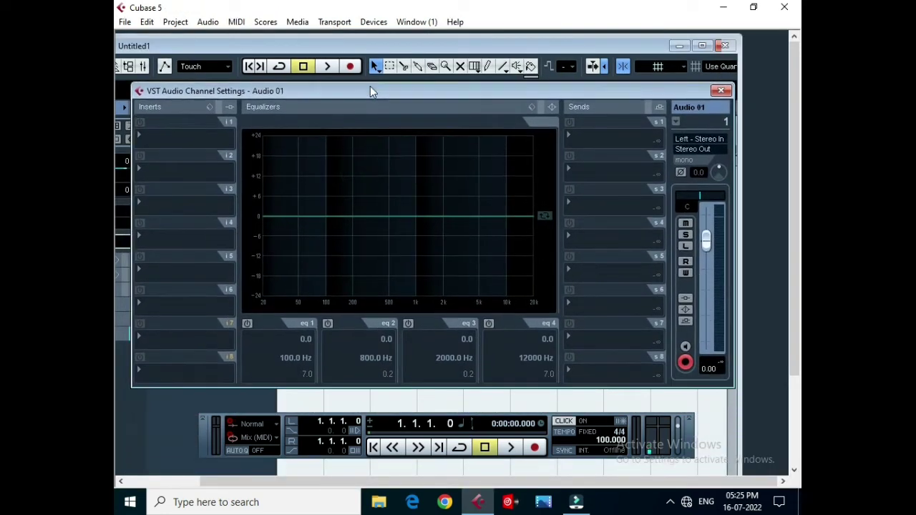
{"action": "left_click", "coordinate": [169, 137]}
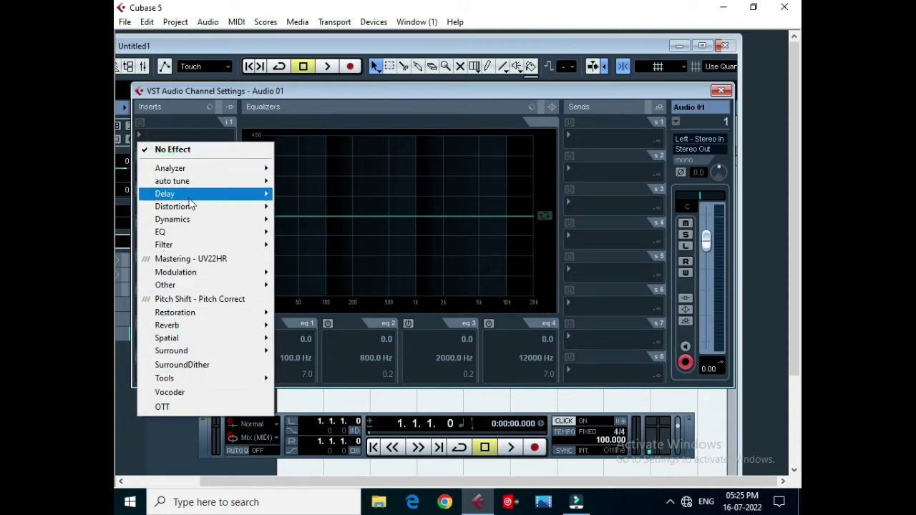
{"action": "mouse_move", "coordinate": [187, 208]}
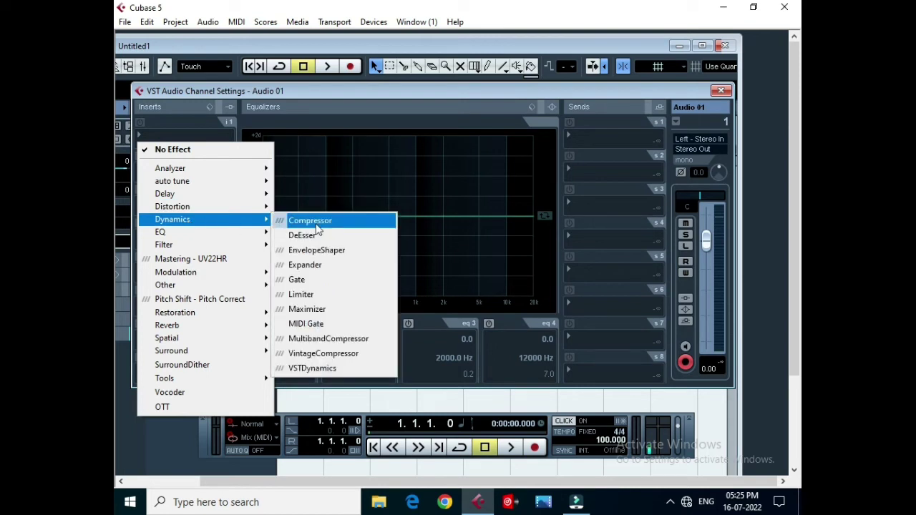
{"action": "left_click", "coordinate": [317, 228]}
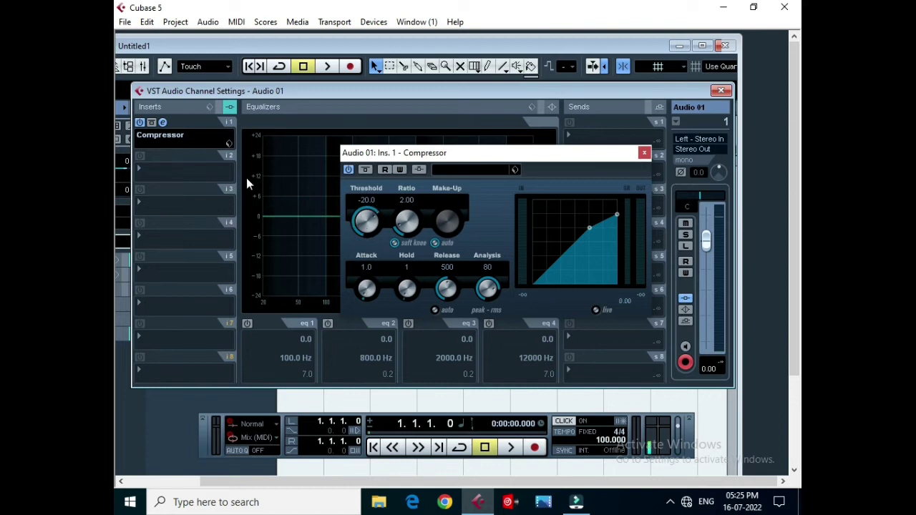
{"action": "left_click", "coordinate": [644, 153]}
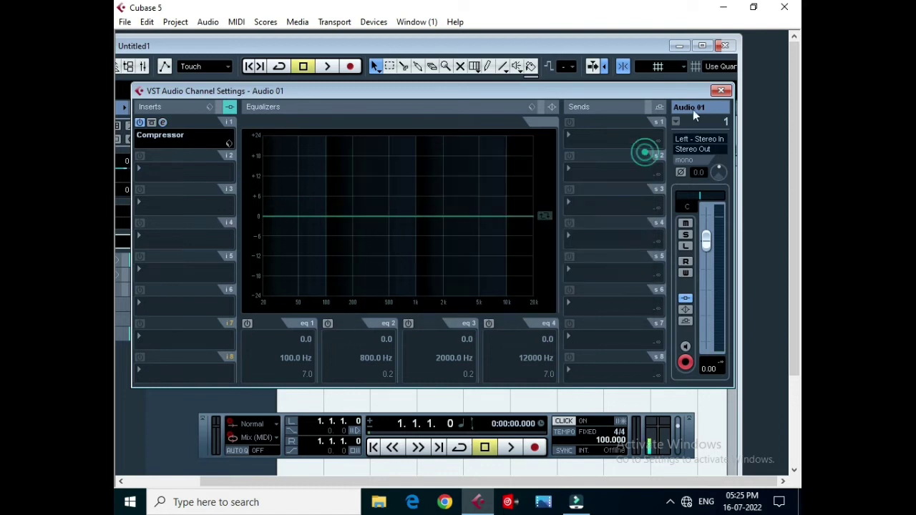
{"action": "left_click", "coordinate": [715, 92]}
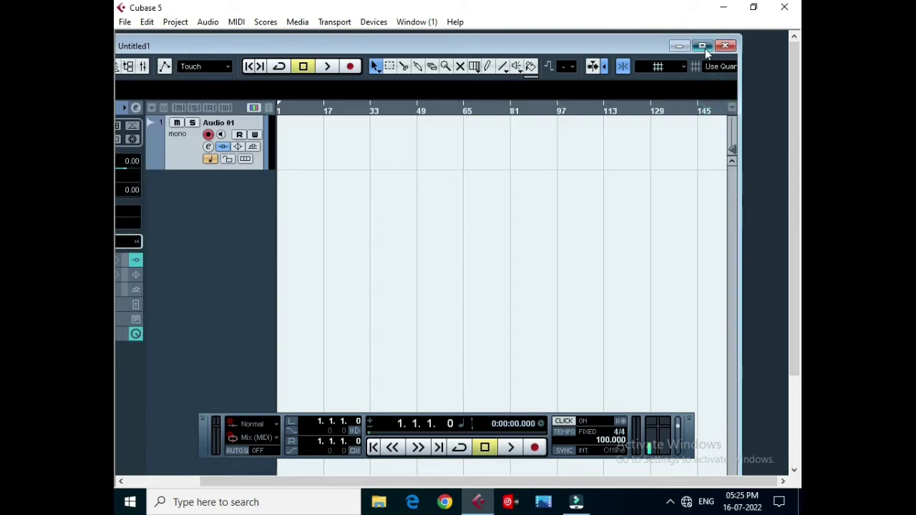
{"action": "left_click", "coordinate": [702, 46]}
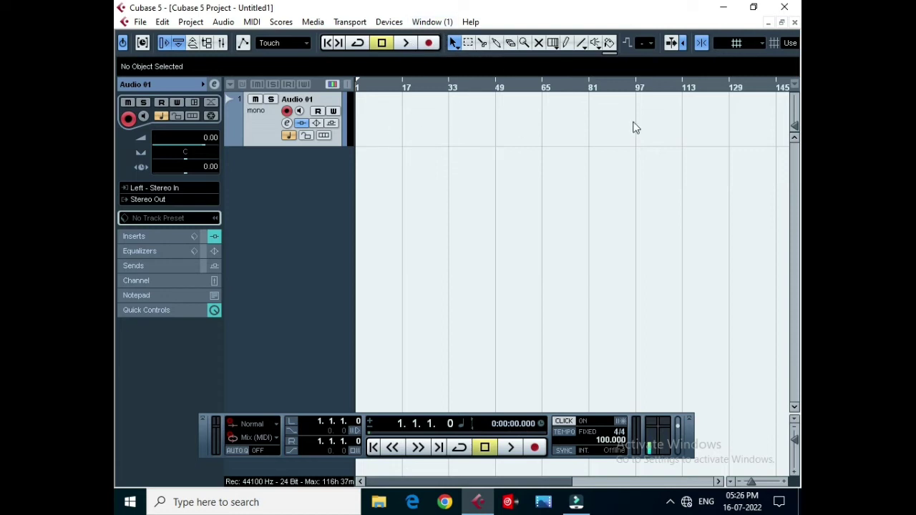
Step: Record an audio take on the Audio 01 track from bar 1 to about bar 18
{"action": "key", "text": "space"}
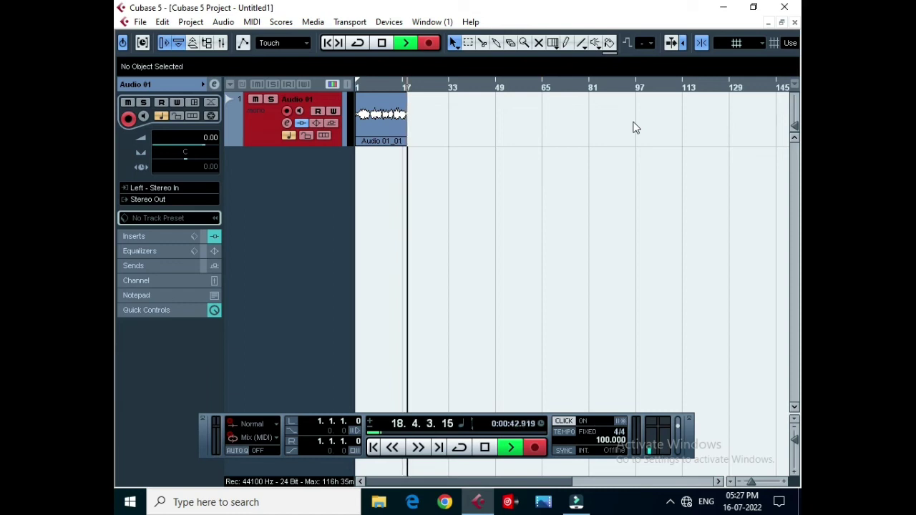
{"action": "key", "text": "space"}
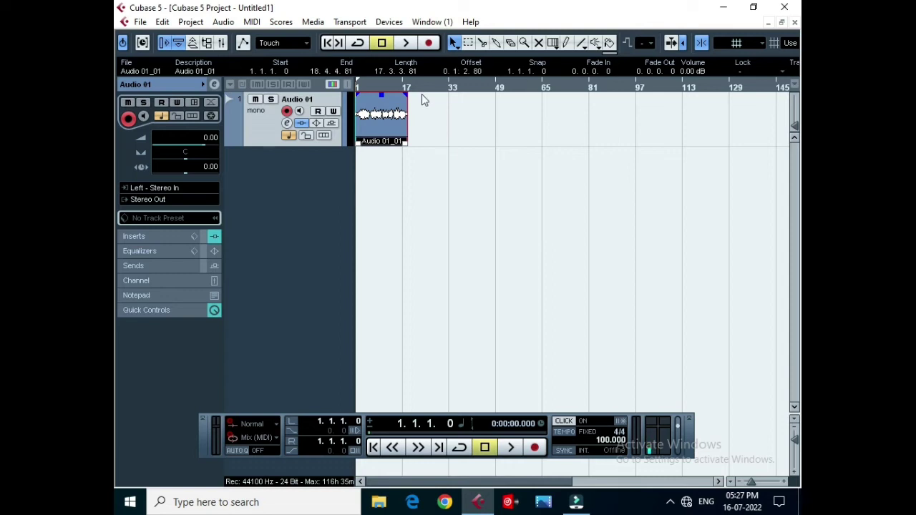
Step: Play the recorded take on Audio 01 from the project start up to about its end
{"action": "left_click_drag", "start_coordinate": [376, 89], "coordinate": [354, 474]}
{"action": "left_click", "coordinate": [360, 481]}
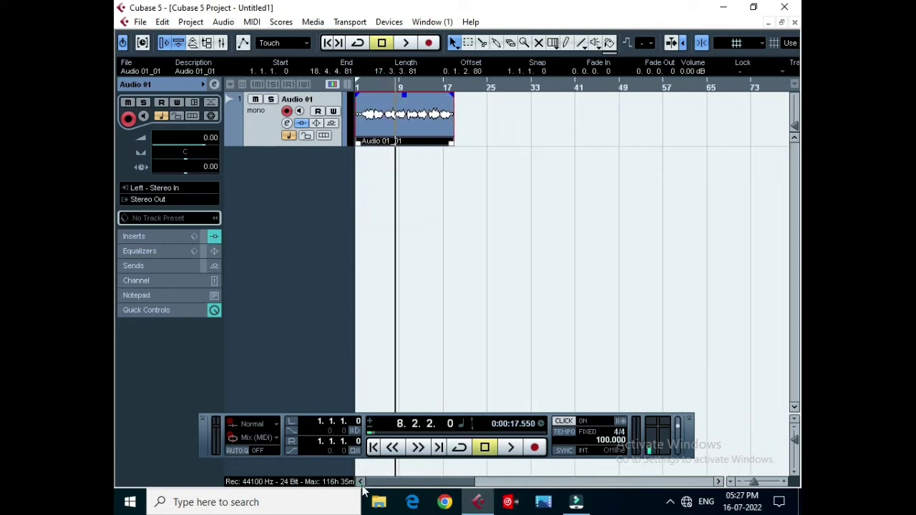
{"action": "key", "text": "g"}
{"action": "key", "text": "g"}
{"action": "key", "text": "g"}
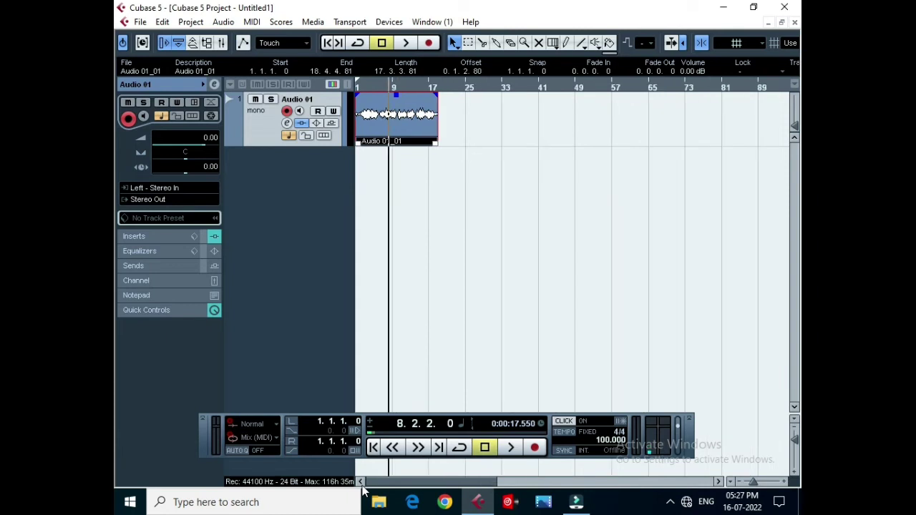
{"action": "key", "text": "h"}
{"action": "key", "text": "h"}
{"action": "key", "text": "h"}
{"action": "key", "text": "h"}
{"action": "key", "text": "h"}
{"action": "key", "text": "h"}
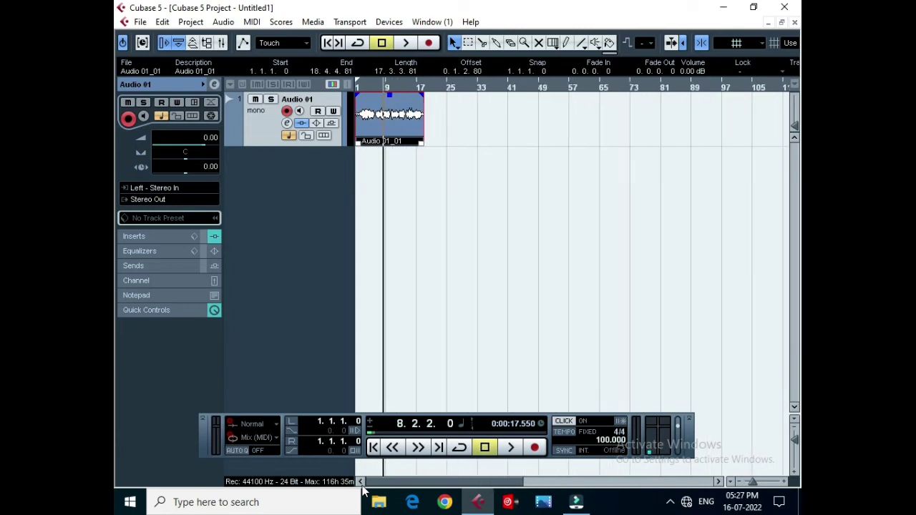
{"action": "key", "text": "h"}
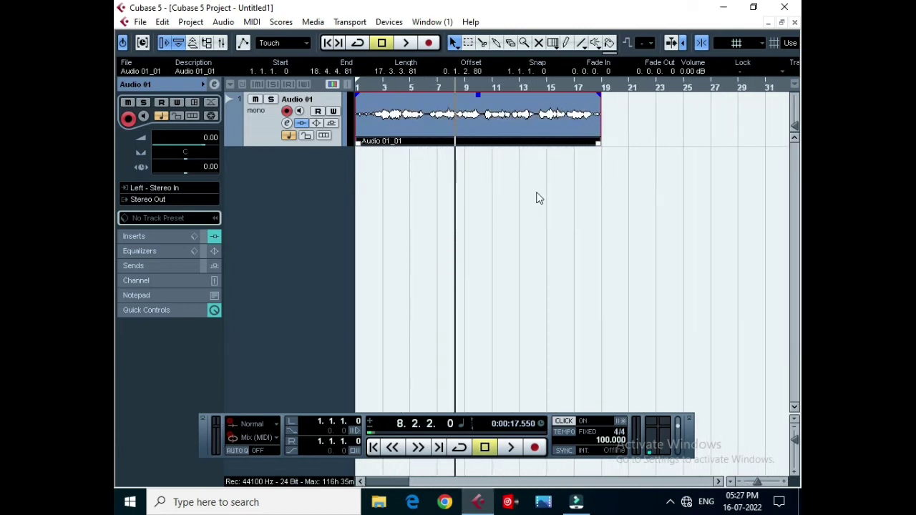
{"action": "left_click", "coordinate": [651, 164]}
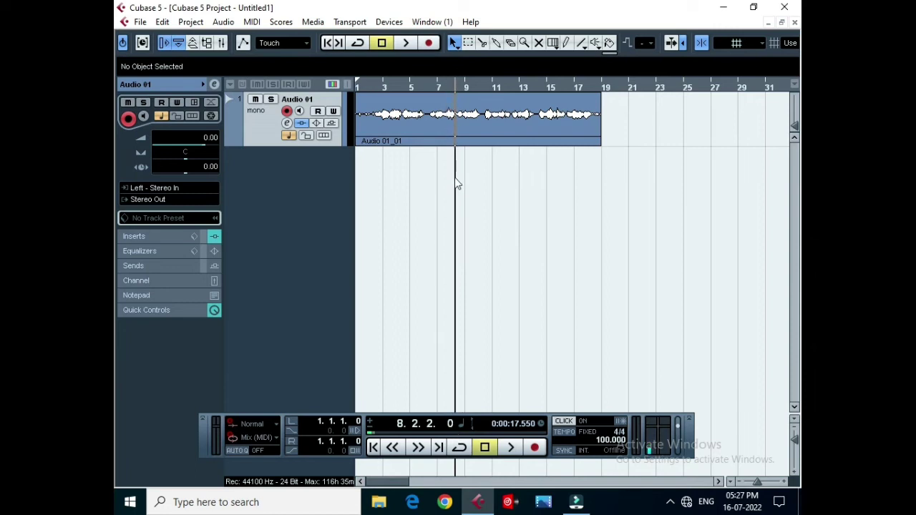
{"action": "key", "text": "Home"}
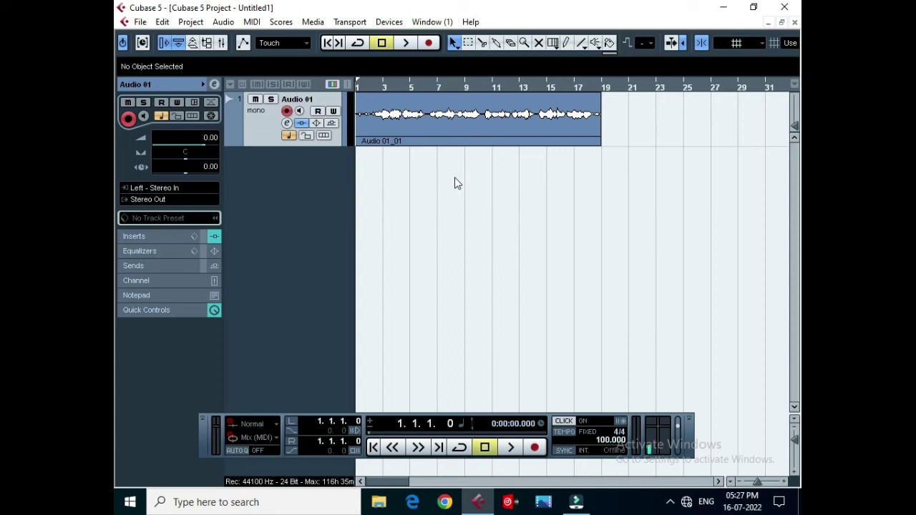
{"action": "key", "text": "space"}
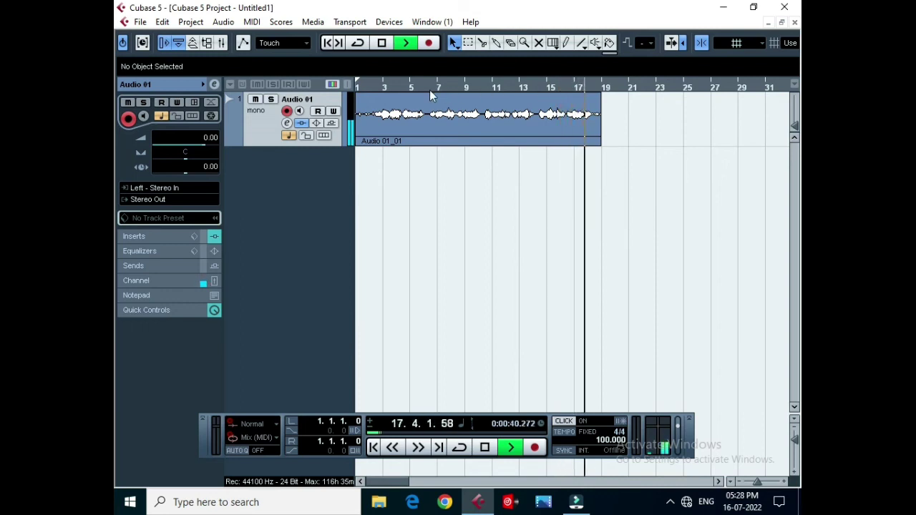
{"action": "key", "text": "space"}
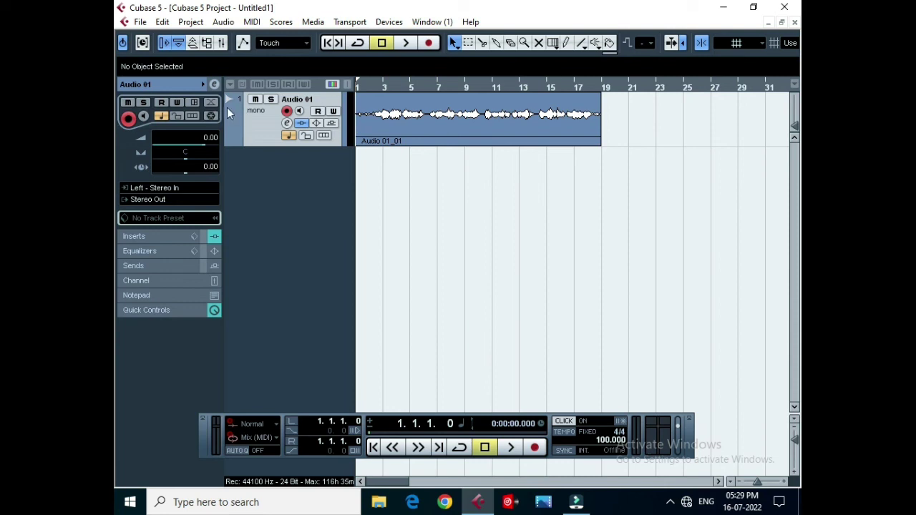
Step: Load PingPongDelay into the second insert slot of Audio 01 and adjust its delay time
{"action": "left_click", "coordinate": [287, 125]}
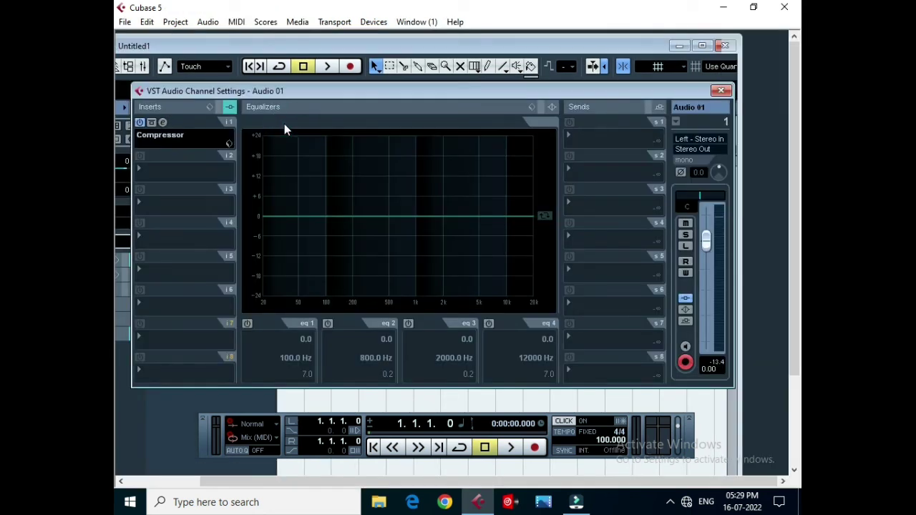
{"action": "left_click", "coordinate": [156, 175]}
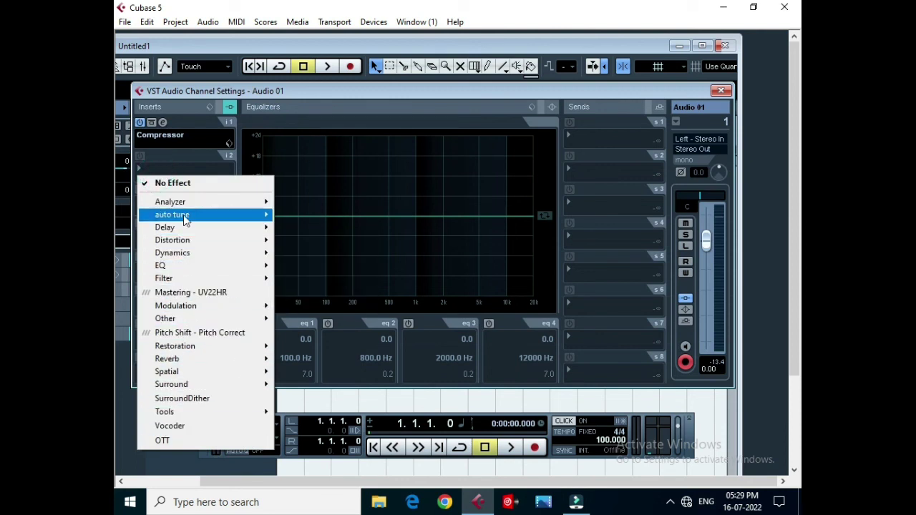
{"action": "mouse_move", "coordinate": [183, 231]}
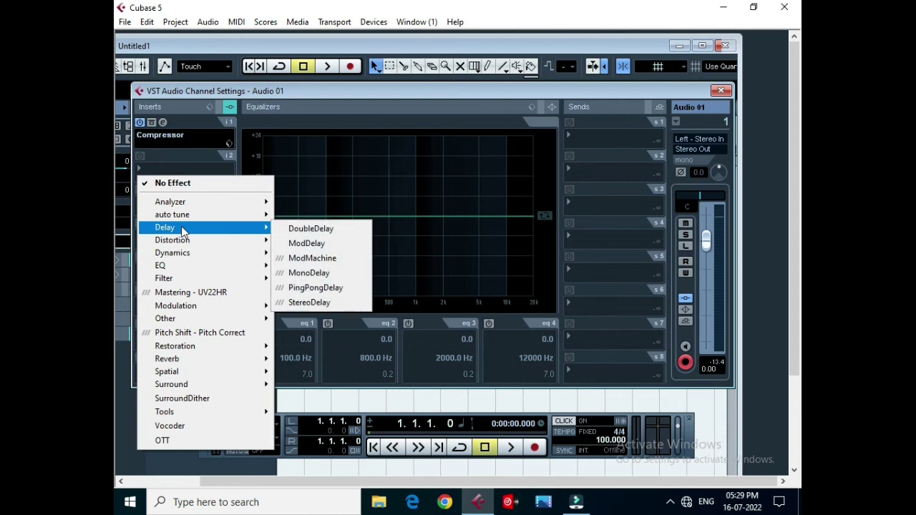
{"action": "left_click", "coordinate": [306, 289]}
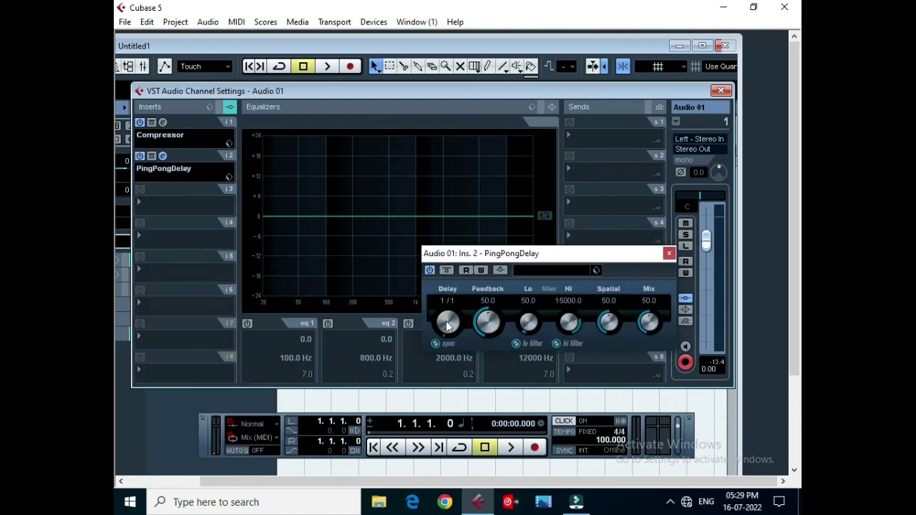
{"action": "left_click_drag", "start_coordinate": [446, 326], "coordinate": [442, 307]}
{"action": "left_click", "coordinate": [670, 254]}
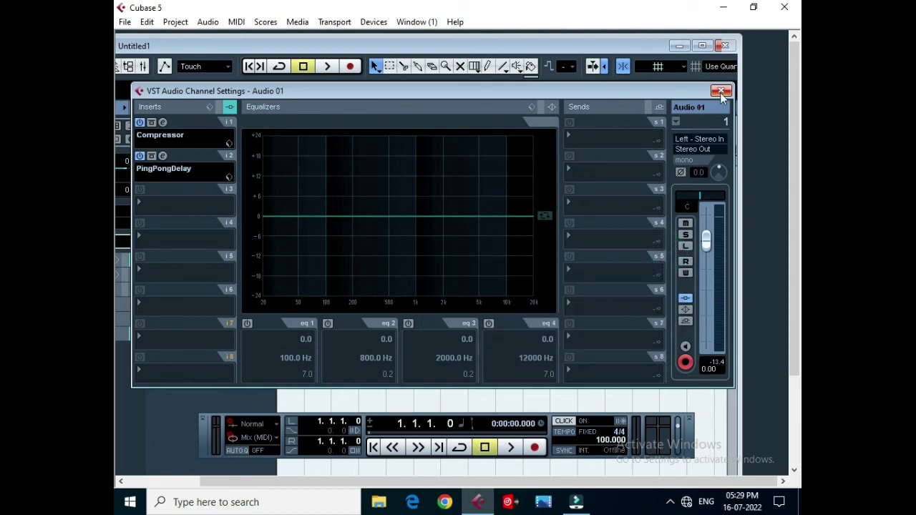
{"action": "left_click", "coordinate": [721, 91]}
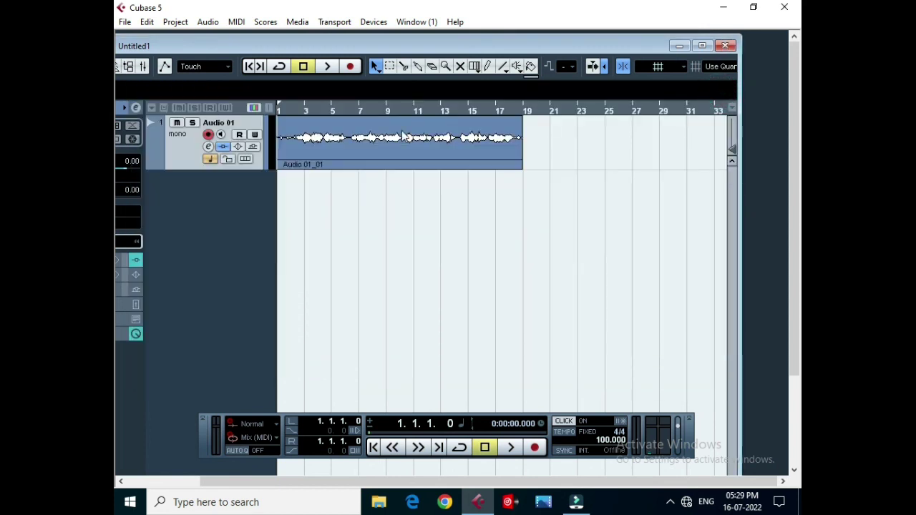
Step: Play the take from the project start to hear it with the delay effect
{"action": "key", "text": "space"}
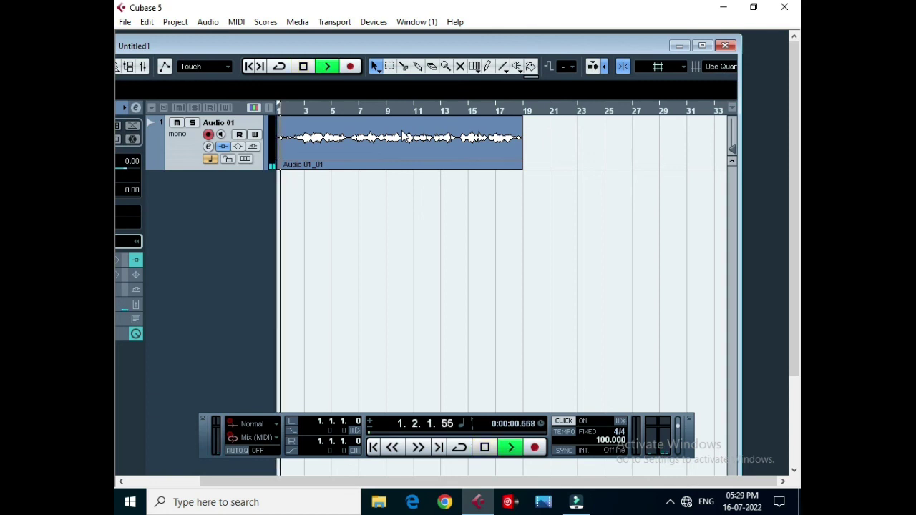